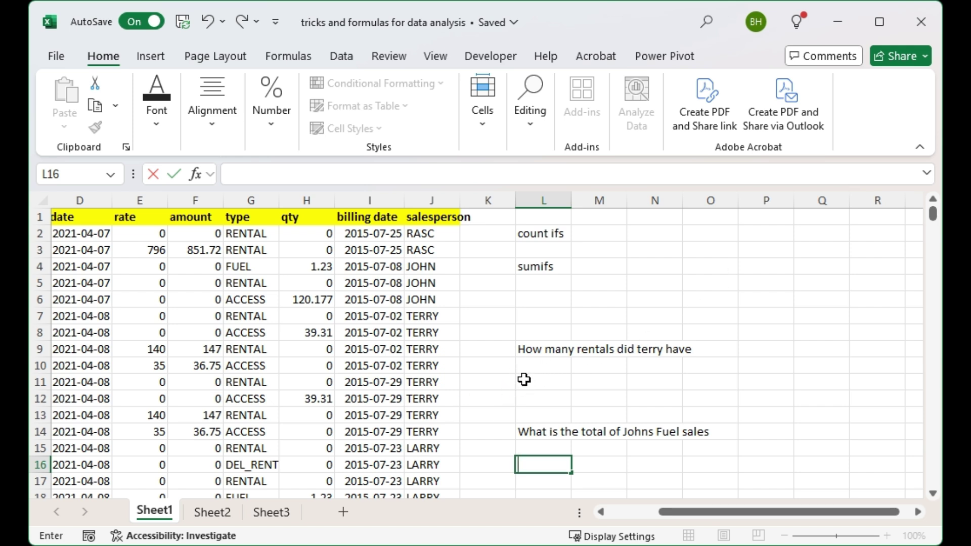
- Start a COUNTIFS formula in L11 with the salesperson data J2:J9065 as the first criteria range
{"action": "left_click", "coordinate": [524, 380]}
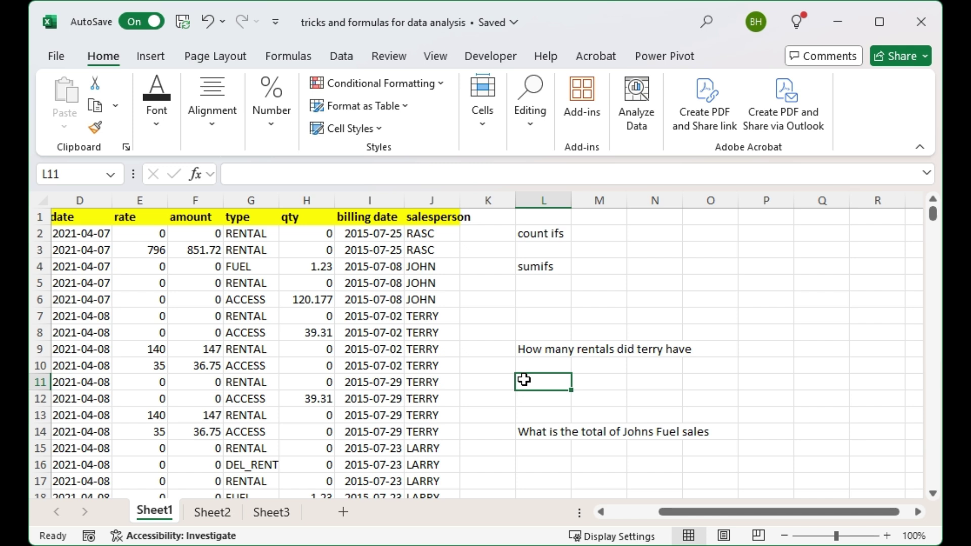
{"action": "type", "text": "="}
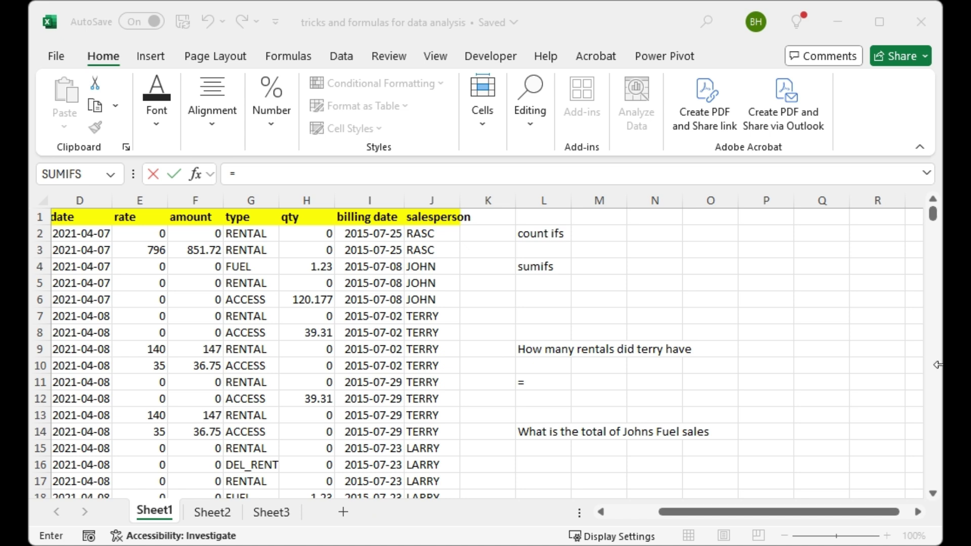
{"action": "left_click", "coordinate": [539, 387]}
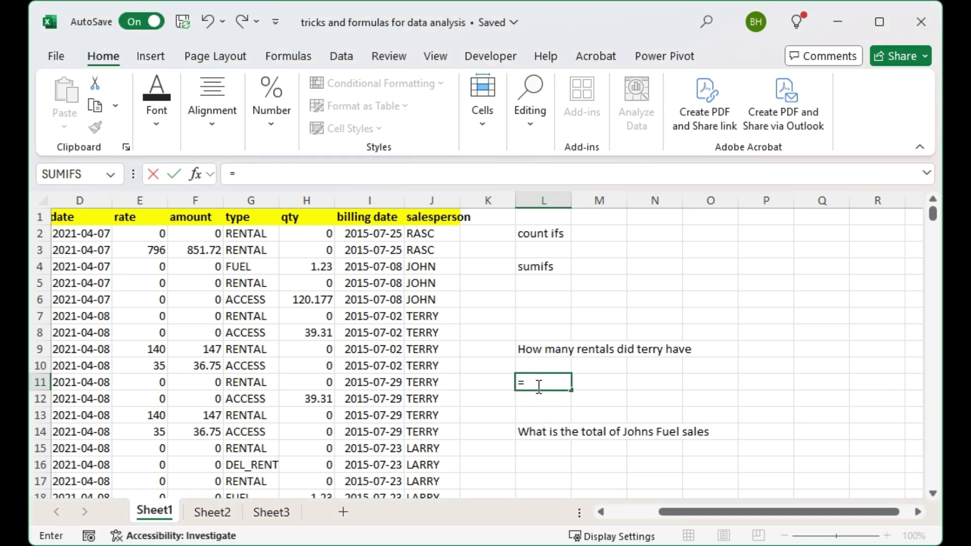
{"action": "type", "text": "countifs"}
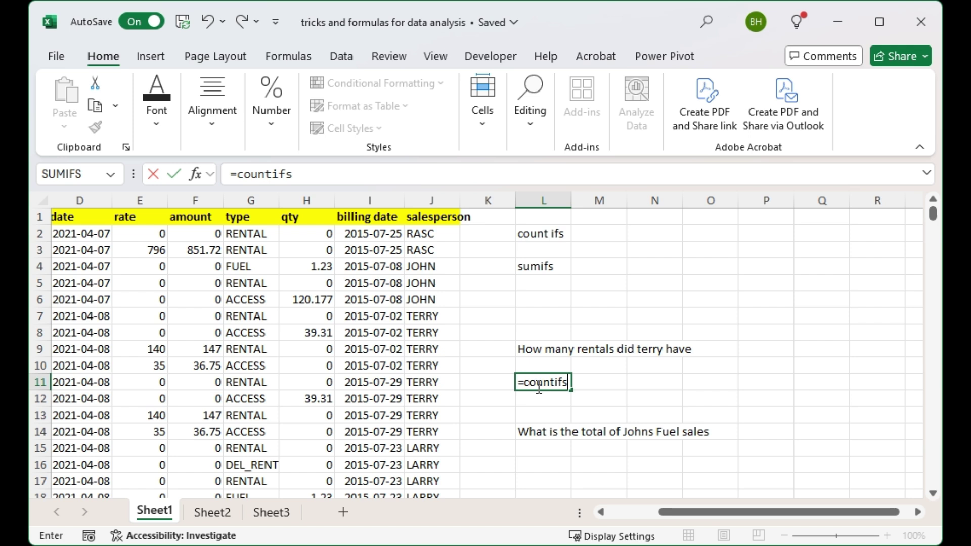
{"action": "type", "text": "("}
{"action": "left_click", "coordinate": [419, 234]}
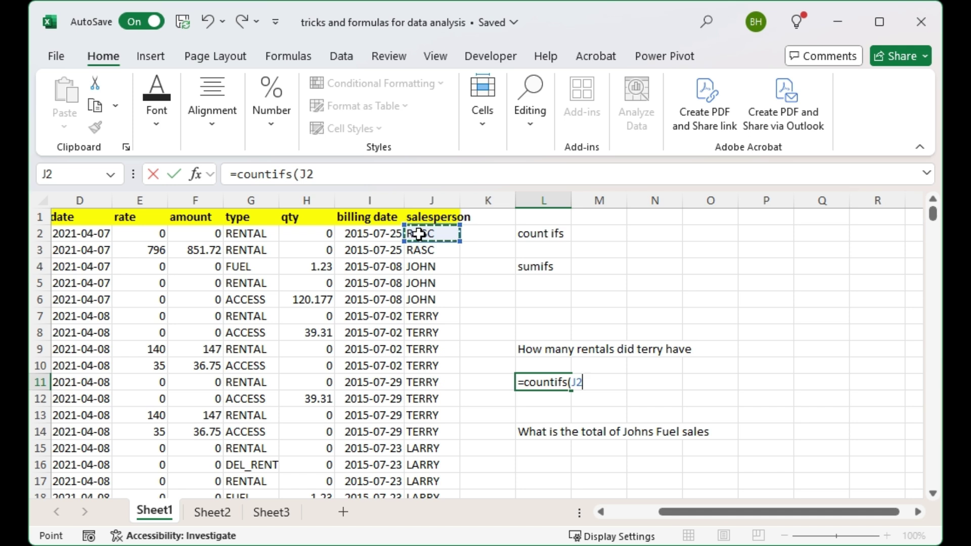
{"action": "key", "text": "ctrl+shift+Down"}
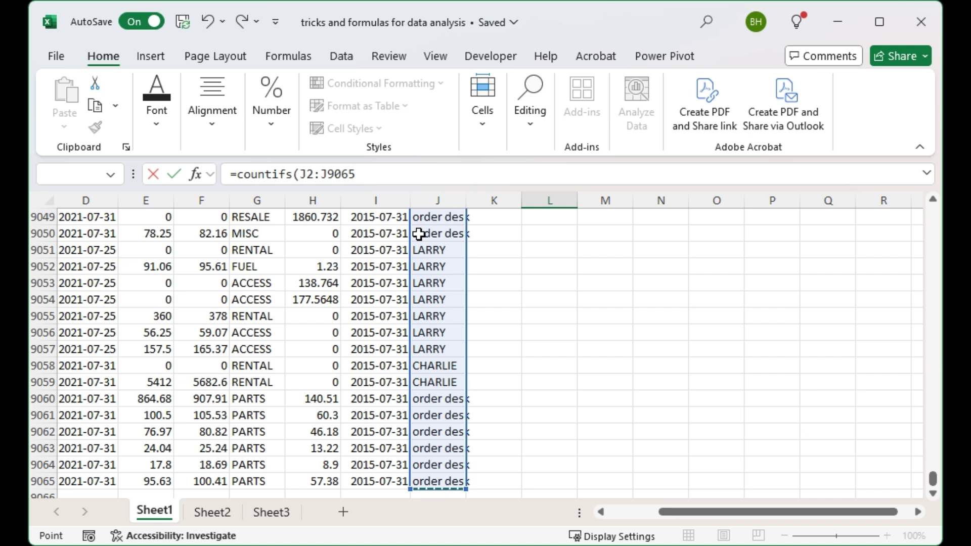
- Add the salesperson named in the L9 question, in capitals and quotes, as the first COUNTIFS criterion
{"action": "left_click", "coordinate": [361, 174]}
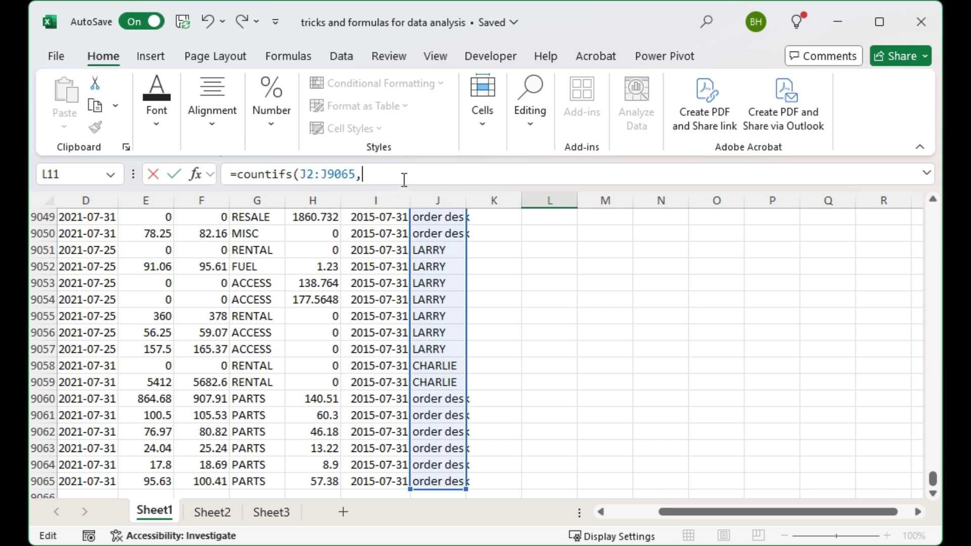
{"action": "type", "text": "\"Te"}
{"action": "key", "text": "BackSpace"}
{"action": "type", "text": "ERRY\","}
- Complete the COUNTIFS formula with type range G2:G9065 and criterion "RENTAL", and review it in L11
{"action": "scroll", "coordinate": [935, 480], "scroll_direction": "down", "scroll_amount": 1}
{"action": "left_click_drag", "start_coordinate": [935, 480], "coordinate": [933, 215]}
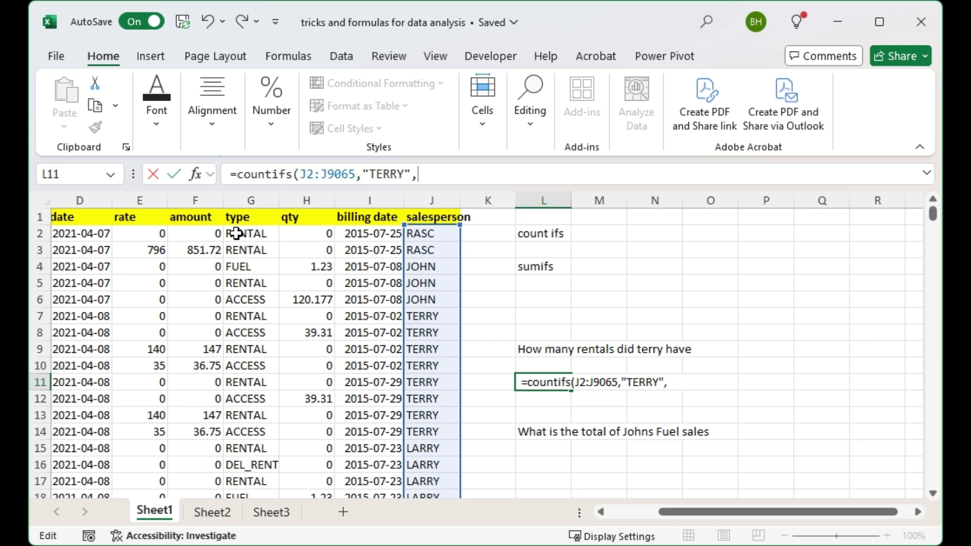
{"action": "left_click", "coordinate": [235, 234]}
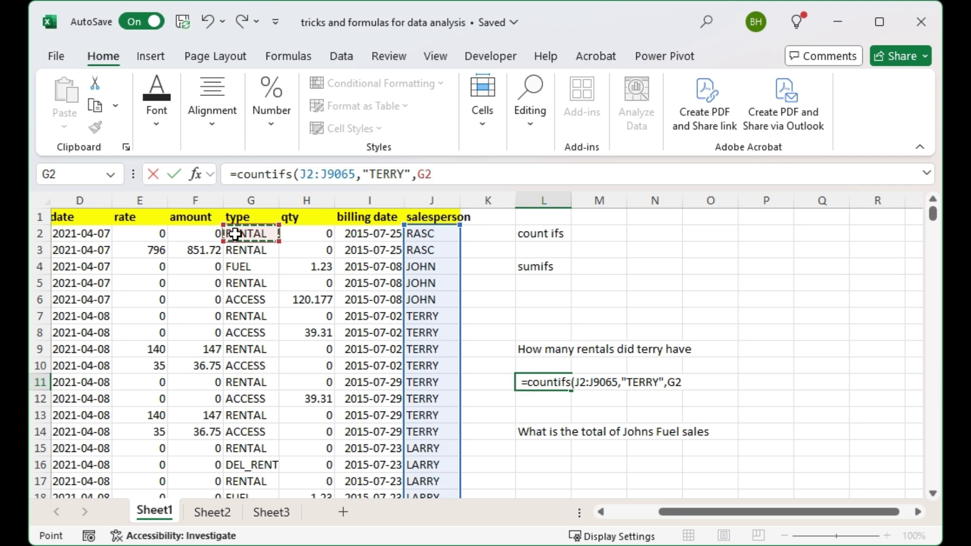
{"action": "key", "text": "ctrl+shift+Down"}
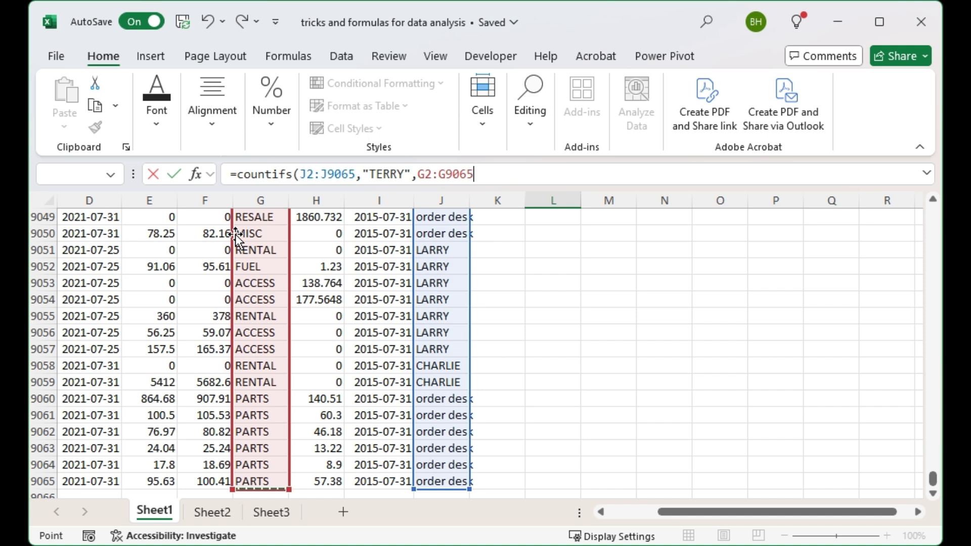
{"action": "type", "text": ","}
{"action": "type", "text": "\"R"}
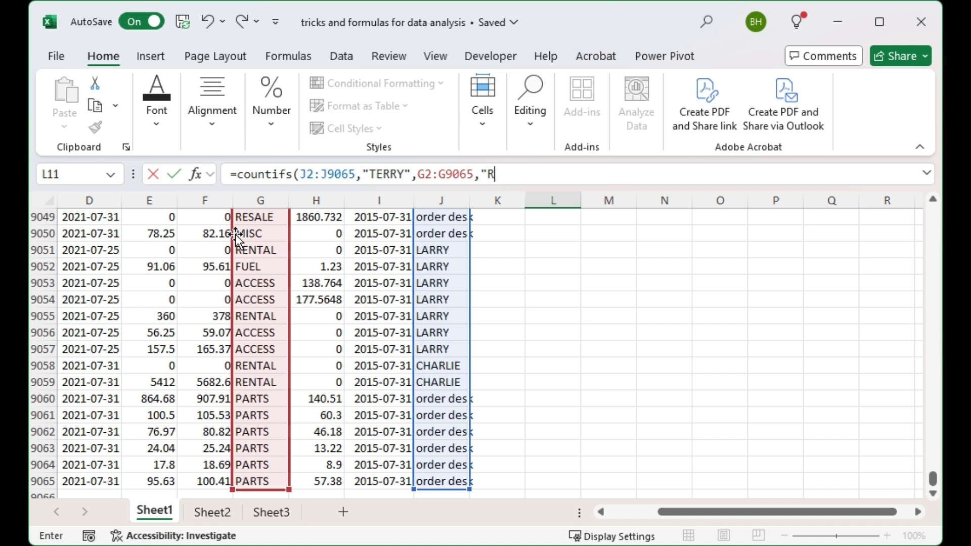
{"action": "type", "text": "ENTAL\"0"}
{"action": "key", "text": "BackSpace"}
{"action": "type", "text": ")"}
{"action": "key", "text": "Return"}
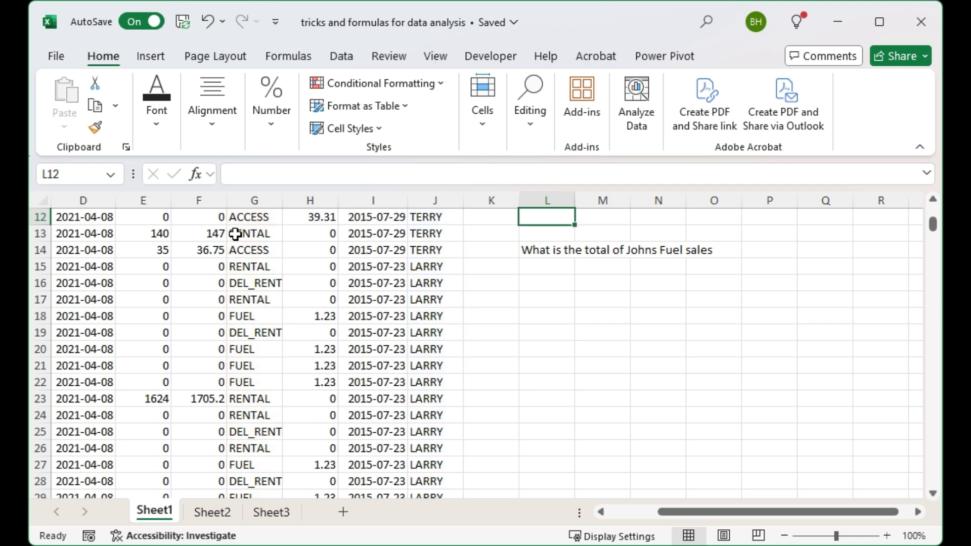
{"action": "scroll", "coordinate": [540, 403], "scroll_direction": "up", "scroll_amount": 3}
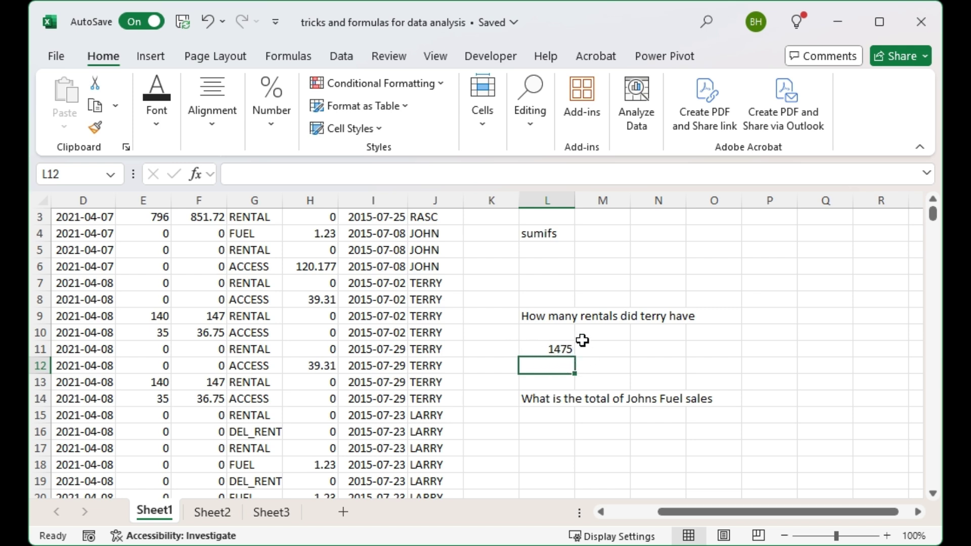
{"action": "left_click", "coordinate": [554, 350]}
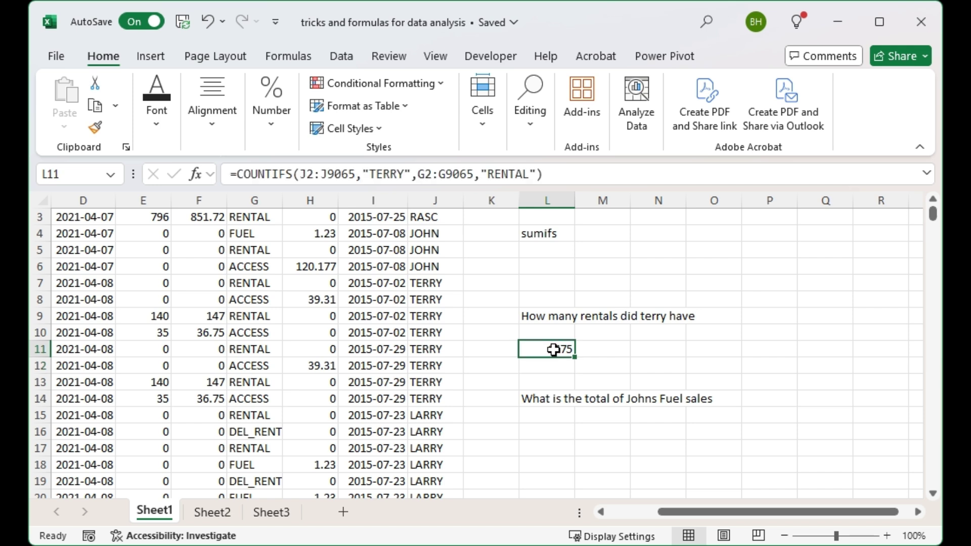
- Start a SUMIFS formula in L16 with the qty data H2:H9065 as the sum range
{"action": "left_click", "coordinate": [544, 427]}
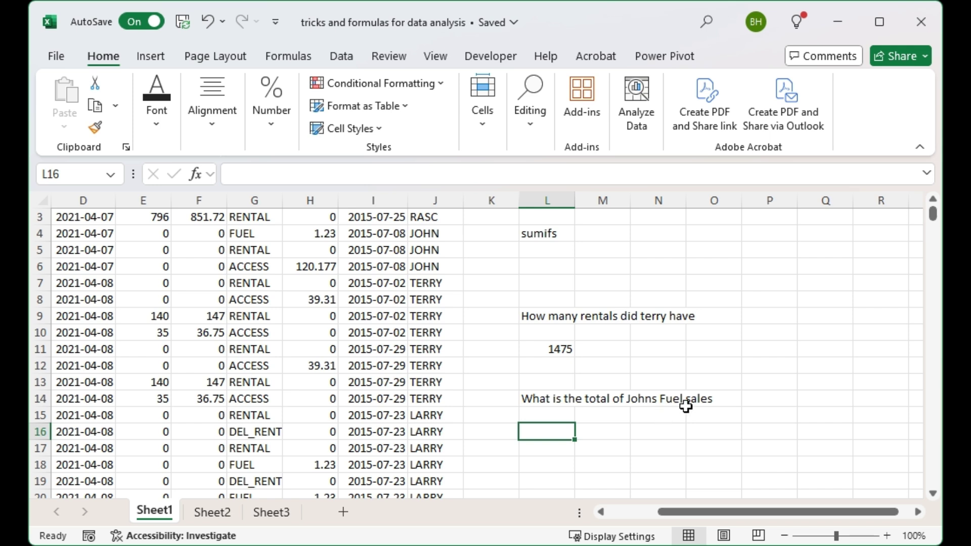
{"action": "type", "text": "="}
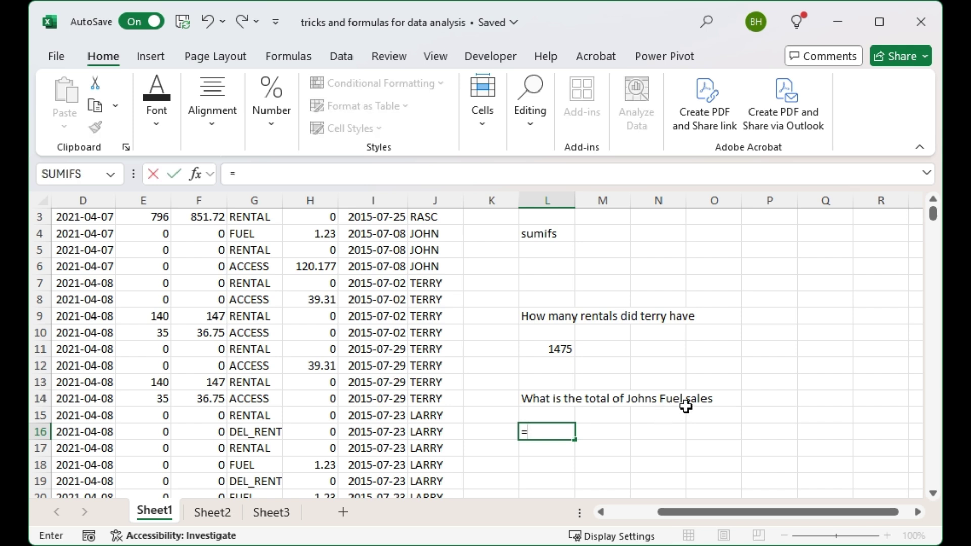
{"action": "type", "text": "SUMIFS"}
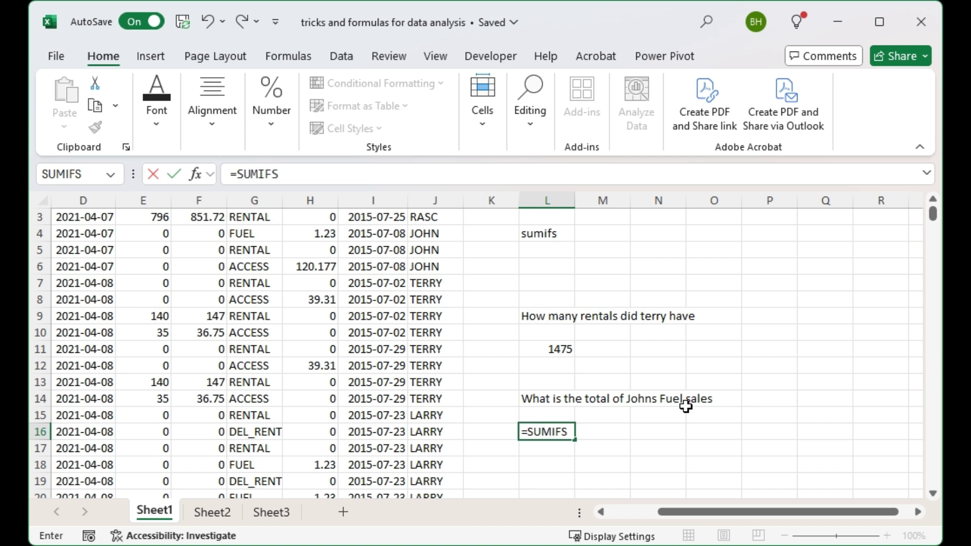
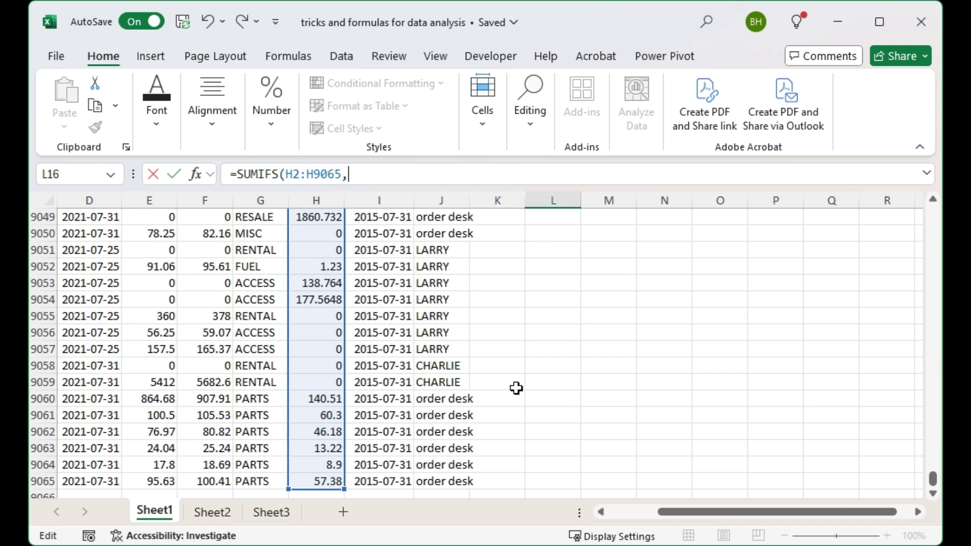
- Add salesperson range J2:J9065 to the SUMIFS formula, with the salesperson named in the L14 question as its criterion in quotes
{"action": "scroll", "coordinate": [561, 347], "scroll_direction": "up", "scroll_amount": 3}
{"action": "scroll", "coordinate": [562, 350], "scroll_direction": "up", "scroll_amount": 20}
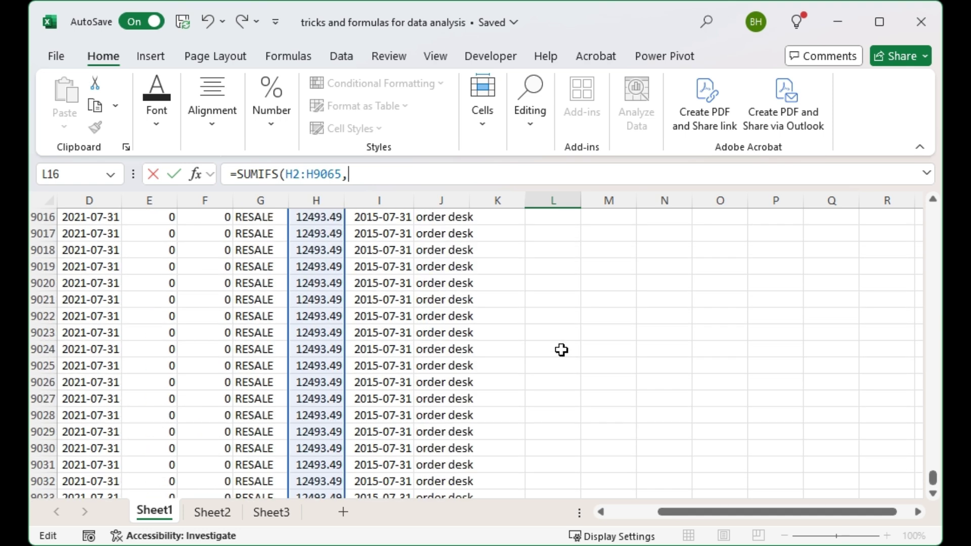
{"action": "scroll", "coordinate": [561, 343], "scroll_direction": "up", "scroll_amount": 20}
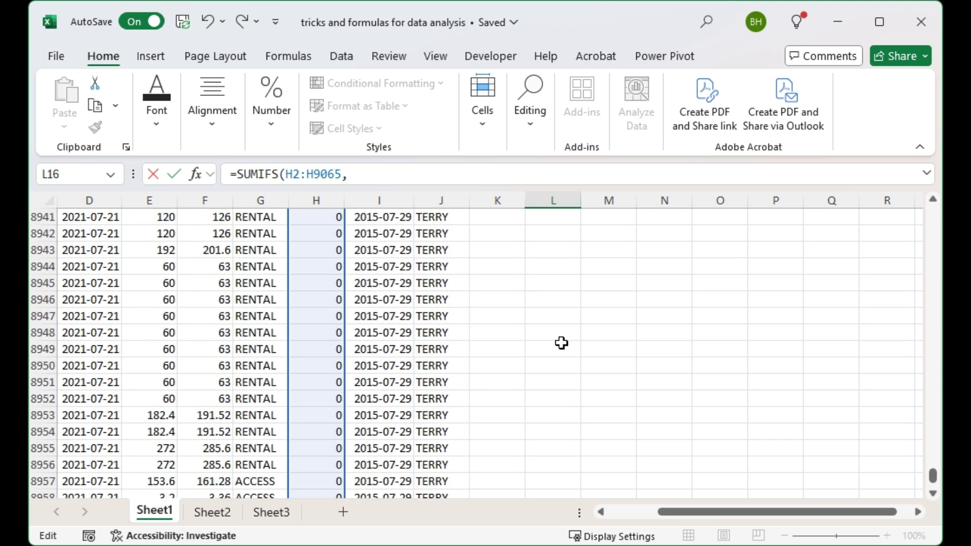
{"action": "scroll", "coordinate": [561, 338], "scroll_direction": "up", "scroll_amount": 18}
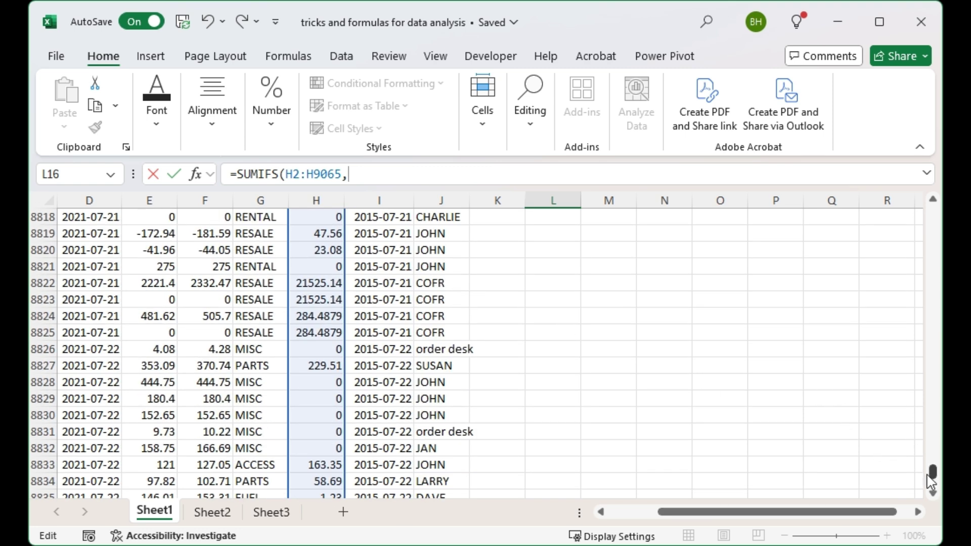
{"action": "left_click_drag", "start_coordinate": [933, 472], "coordinate": [934, 212]}
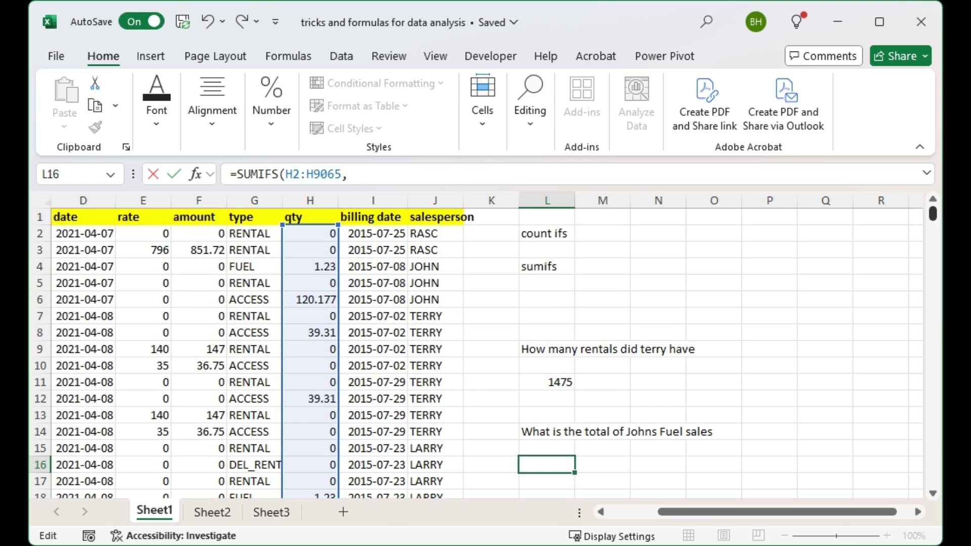
{"action": "left_click", "coordinate": [422, 234]}
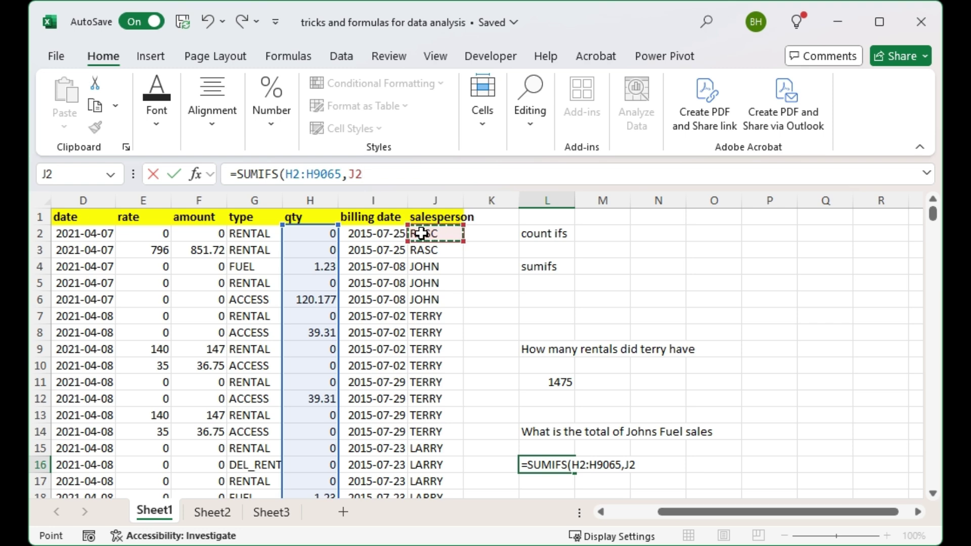
{"action": "key", "text": "ctrl+shift+Down"}
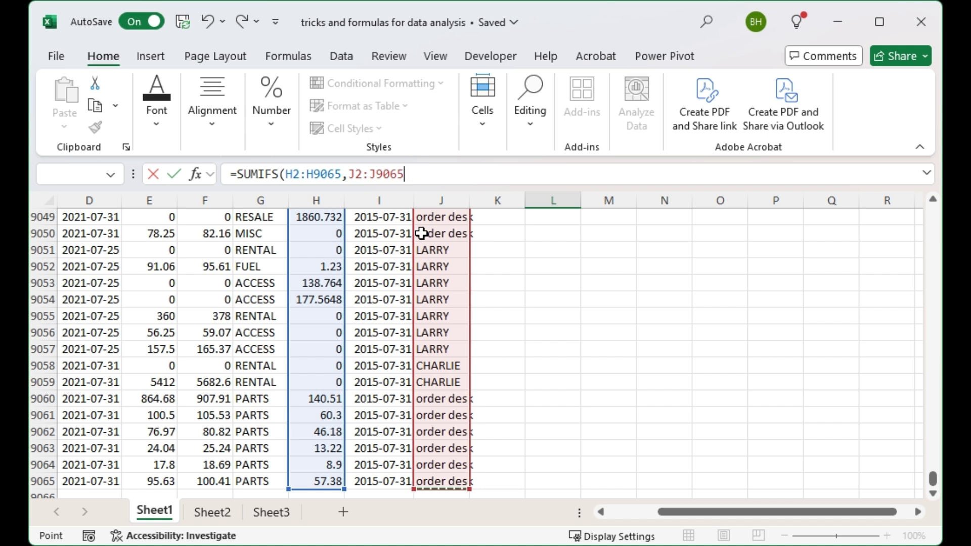
{"action": "type", "text": ","}
{"action": "type", "text": "\"J"}
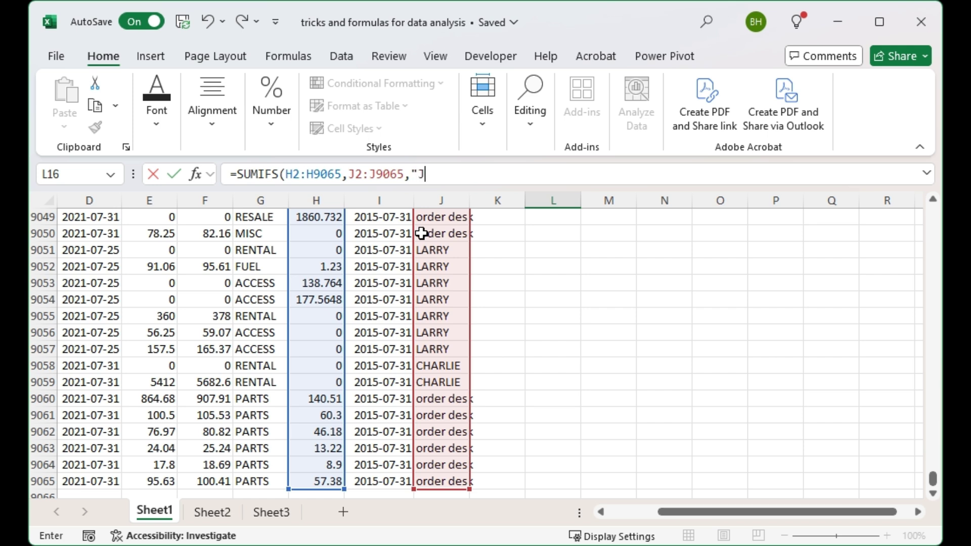
{"action": "type", "text": "OHN\","}
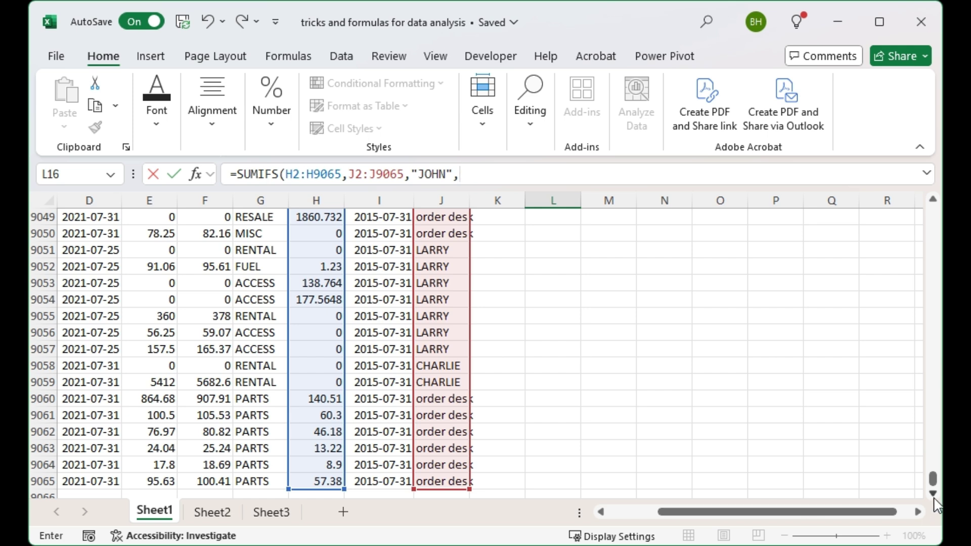
- Complete the SUMIFS formula in L16 with type range G2:G9065 and criterion "FUEL"
{"action": "scroll", "coordinate": [934, 485], "scroll_direction": "down", "scroll_amount": 1}
{"action": "left_click_drag", "start_coordinate": [934, 484], "coordinate": [935, 212]}
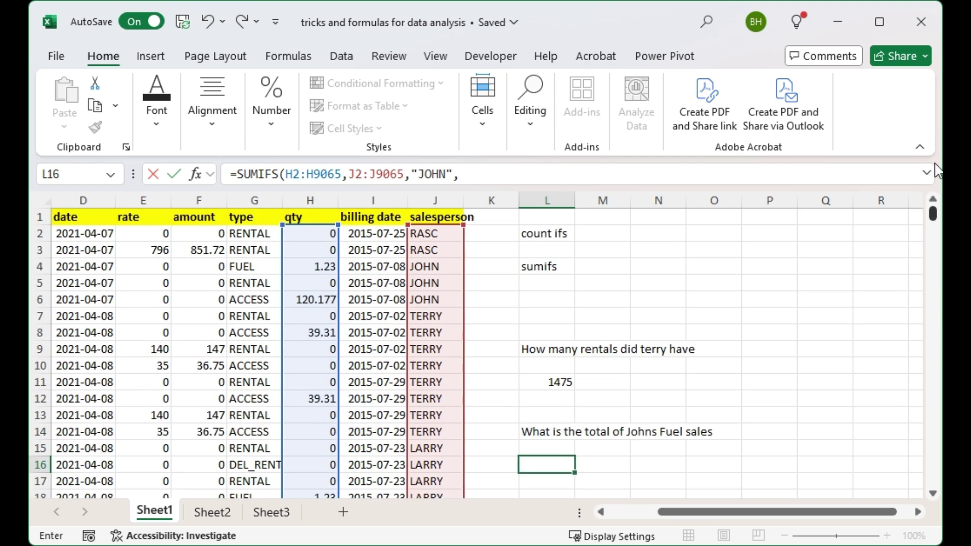
{"action": "left_click", "coordinate": [240, 233]}
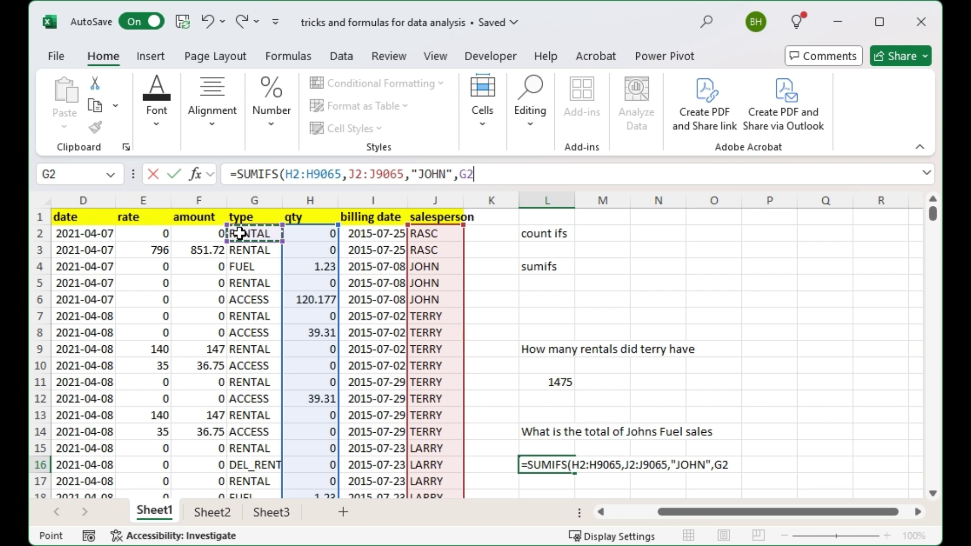
{"action": "key", "text": "ctrl+shift+Down"}
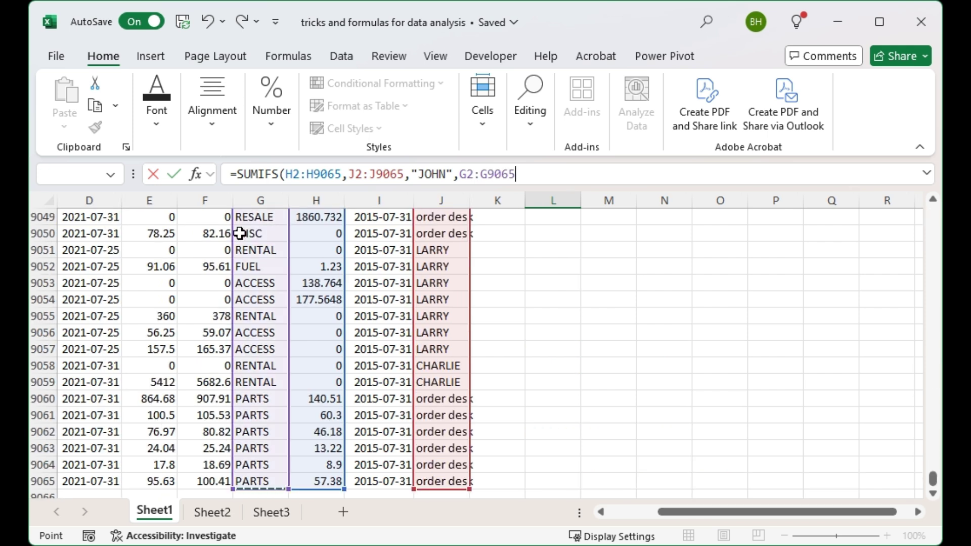
{"action": "type", "text": ",\"FU"}
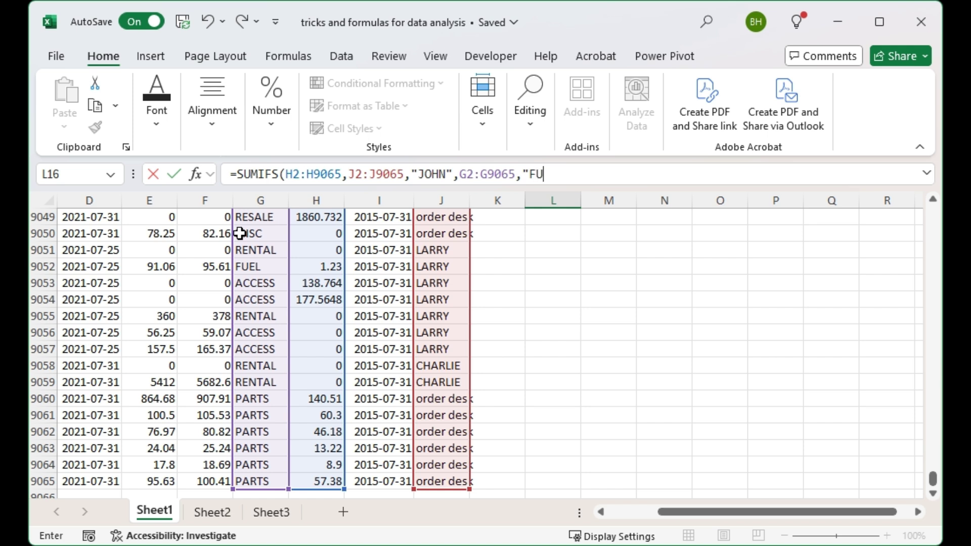
{"action": "type", "text": "EL\")"}
{"action": "key", "text": "Return"}
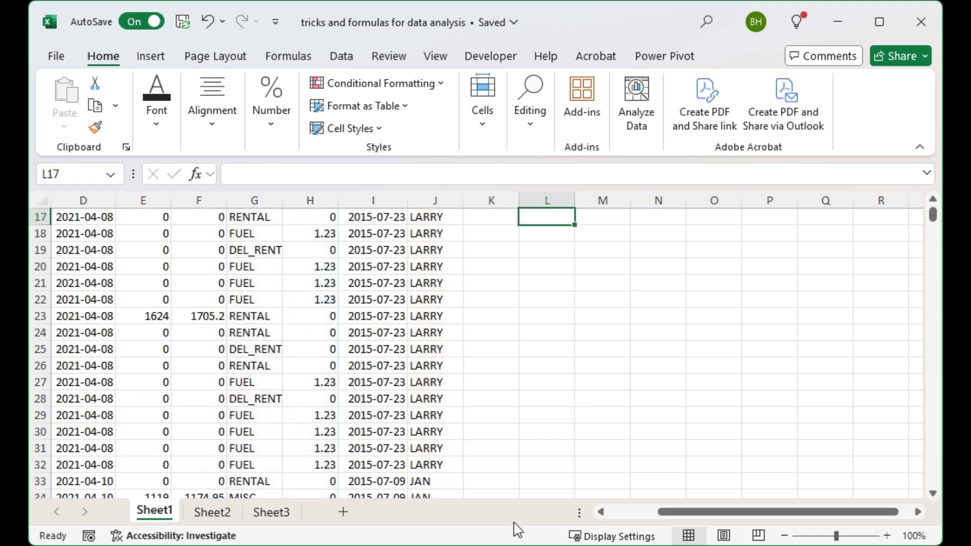
{"action": "scroll", "coordinate": [537, 477], "scroll_direction": "up", "scroll_amount": 3}
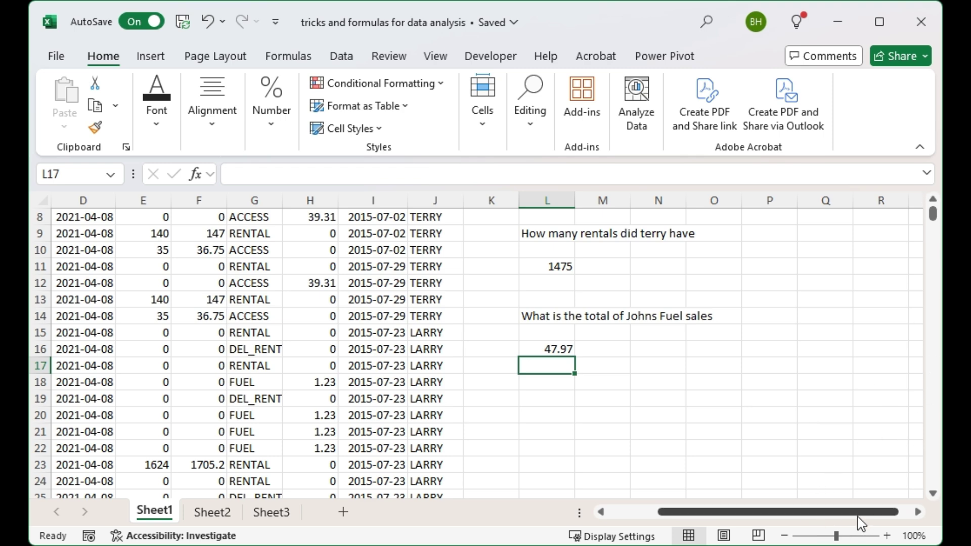
{"action": "left_click_drag", "start_coordinate": [861, 513], "coordinate": [869, 514]}
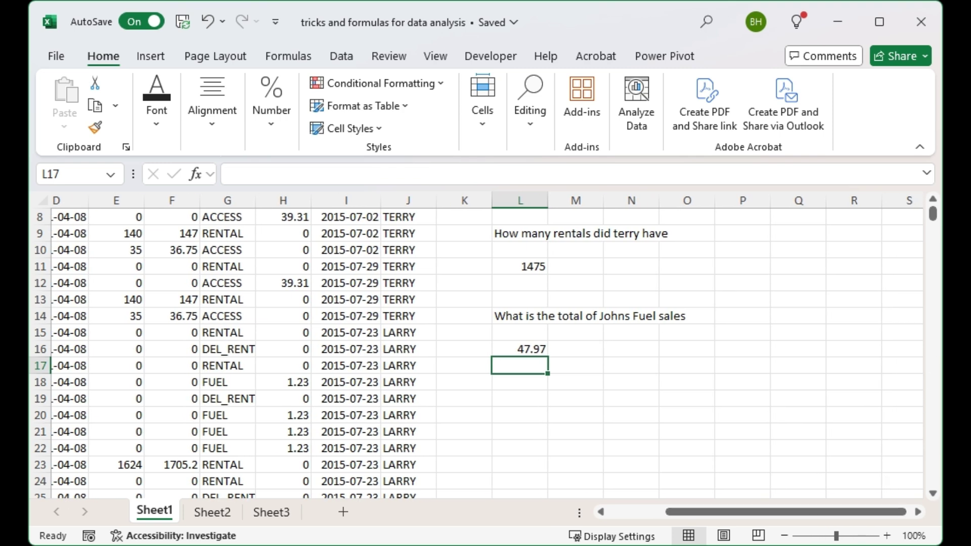
{"action": "scroll", "coordinate": [933, 213], "scroll_direction": "up", "scroll_amount": 3}
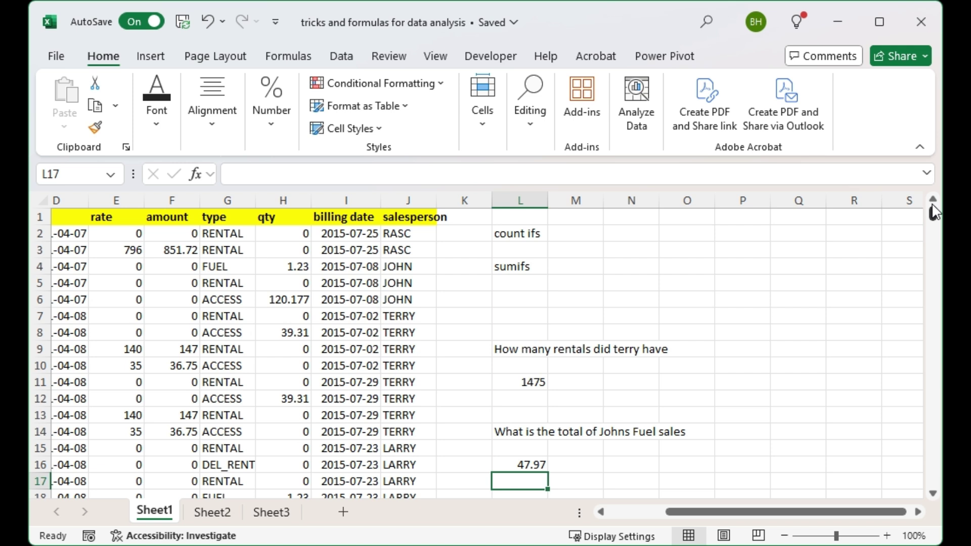
{"action": "left_click", "coordinate": [267, 360]}
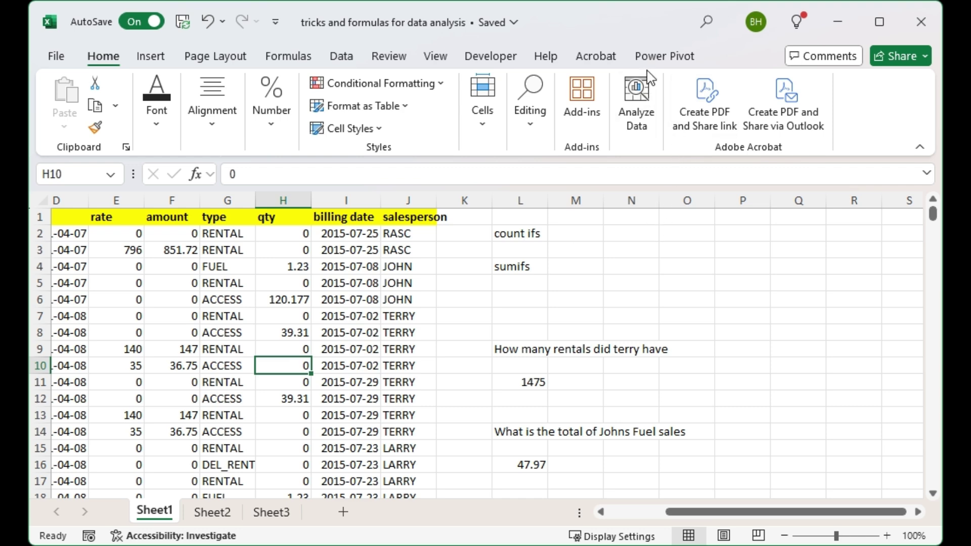
- Run Analyze Data on the sales data and browse its suggested questions and discovered insights
{"action": "left_click", "coordinate": [639, 94]}
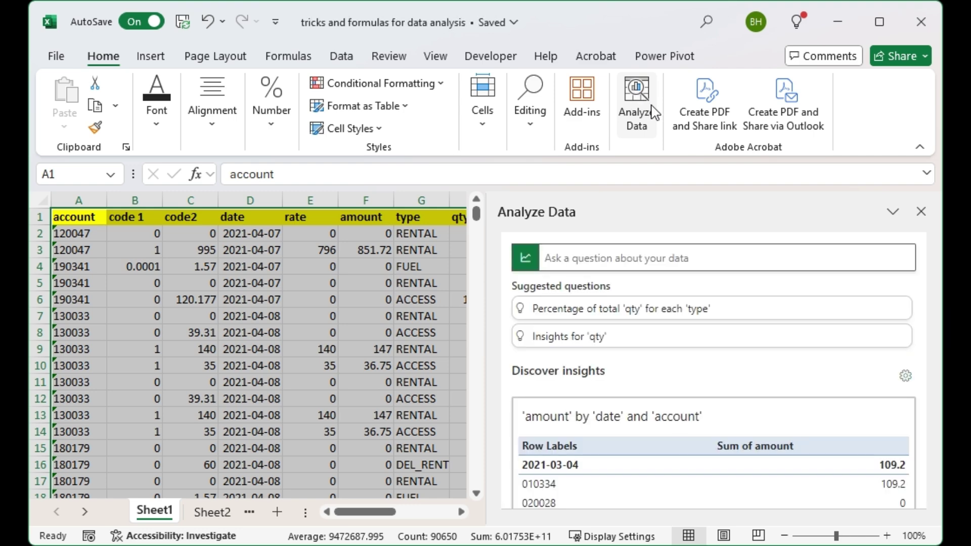
{"action": "scroll", "coordinate": [761, 387], "scroll_direction": "down", "scroll_amount": 6}
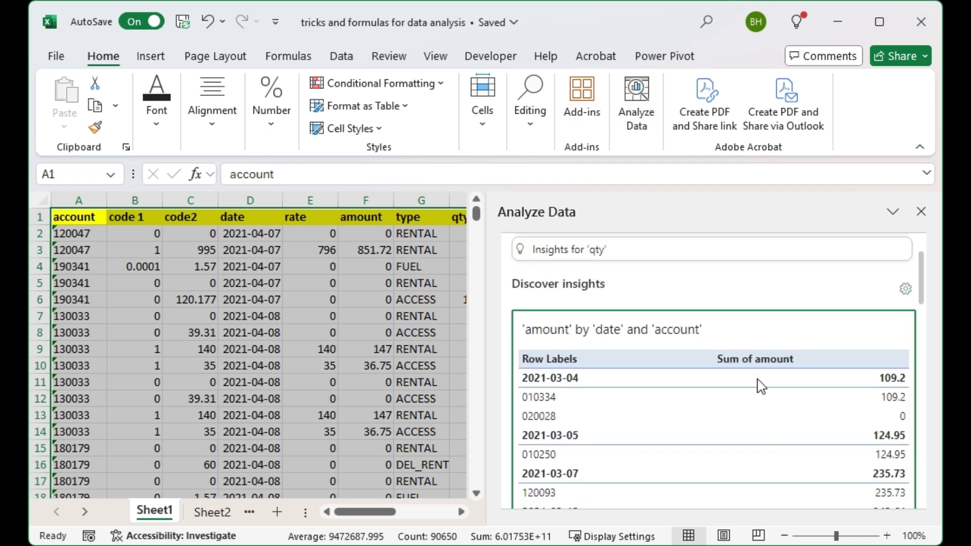
{"action": "scroll", "coordinate": [761, 387], "scroll_direction": "down", "scroll_amount": 15}
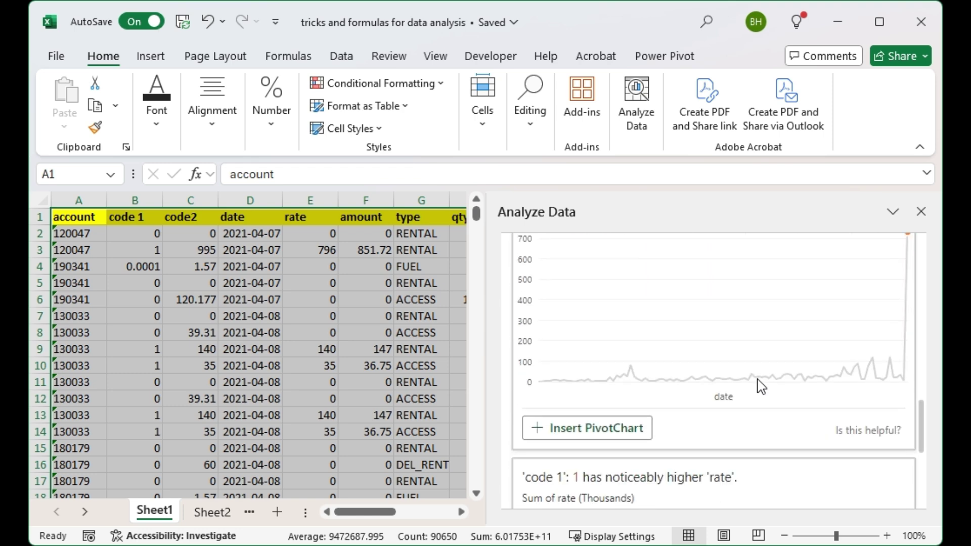
{"action": "scroll", "coordinate": [761, 385], "scroll_direction": "up", "scroll_amount": 10}
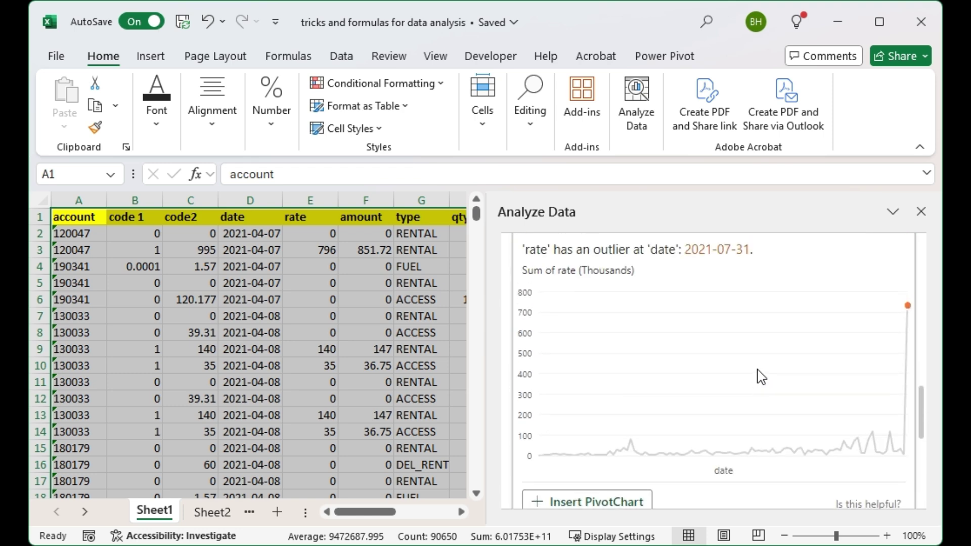
{"action": "scroll", "coordinate": [761, 377], "scroll_direction": "up", "scroll_amount": 5}
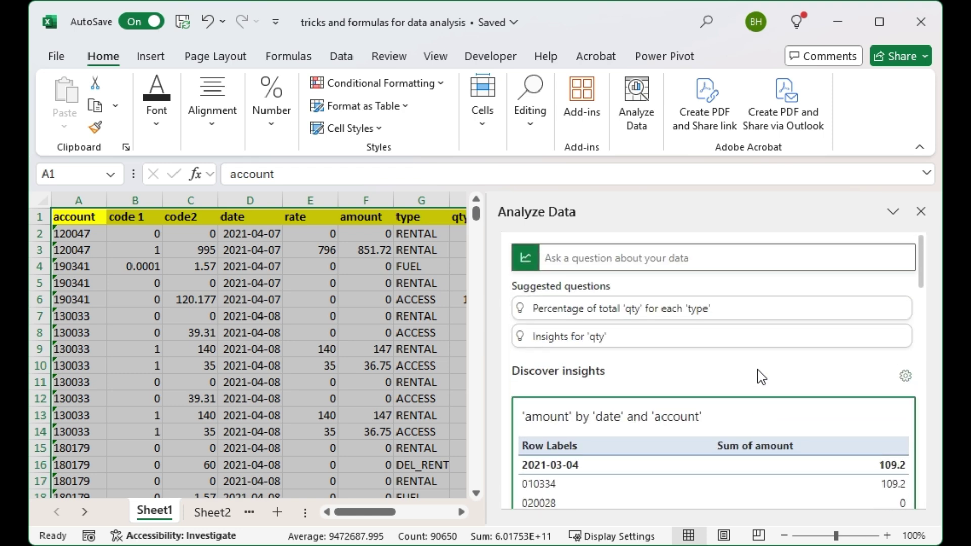
- Copy the rentals count question from L9 and submit it as a question in Analyze Data
{"action": "left_click", "coordinate": [462, 513]}
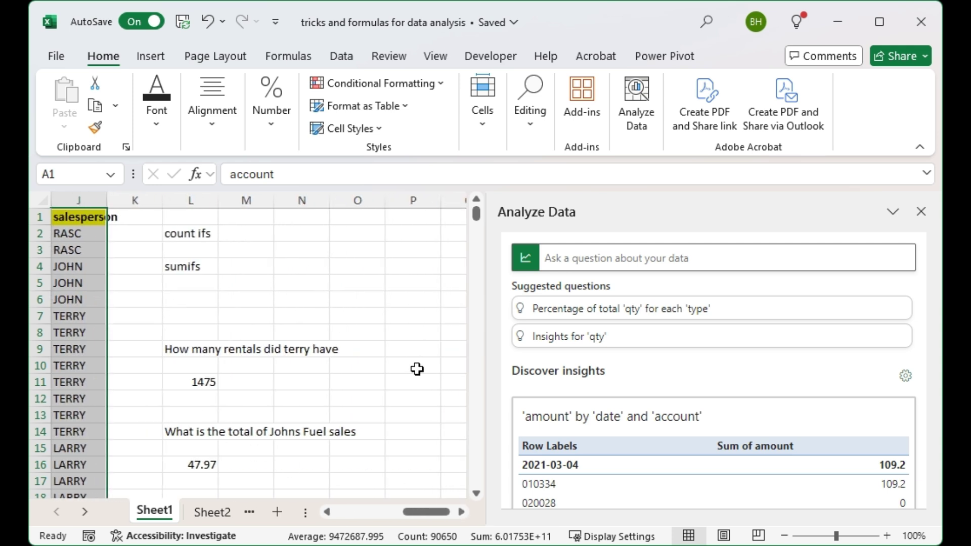
{"action": "left_click", "coordinate": [176, 350]}
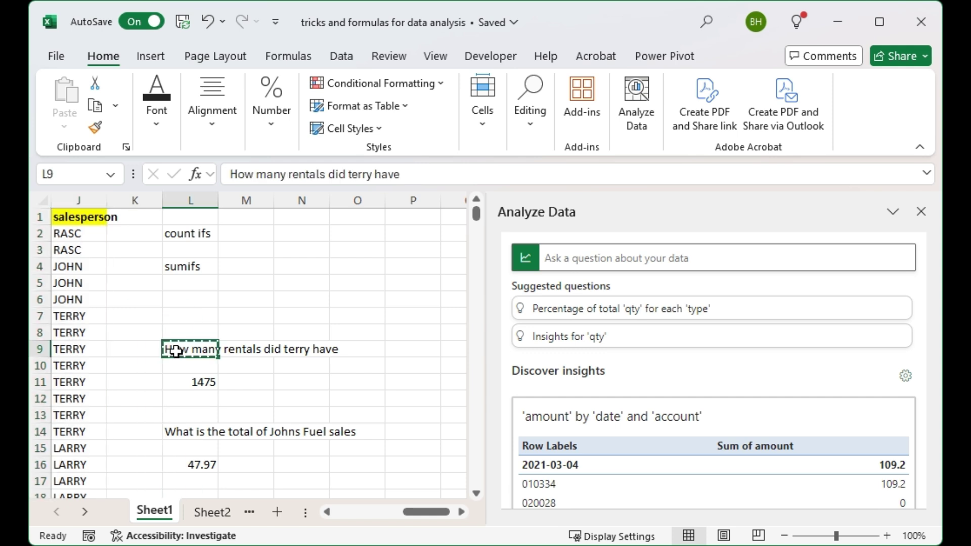
{"action": "left_click", "coordinate": [559, 261]}
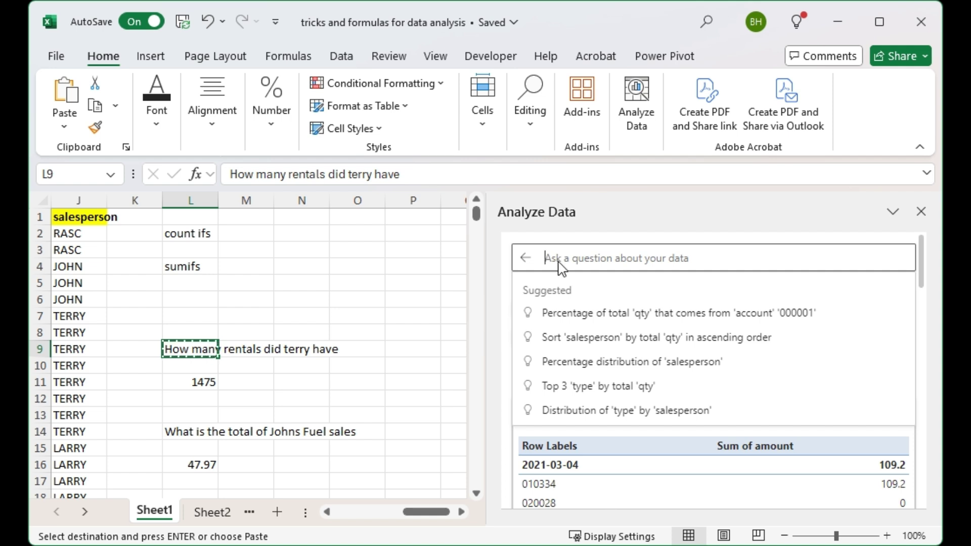
{"action": "type", "text": "How many rentals did terry have"}
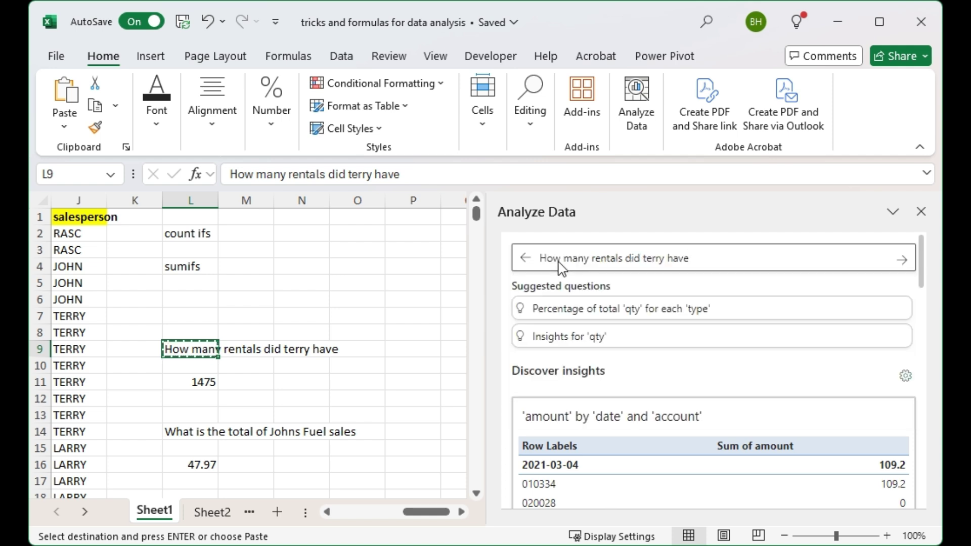
{"action": "key", "text": "Return"}
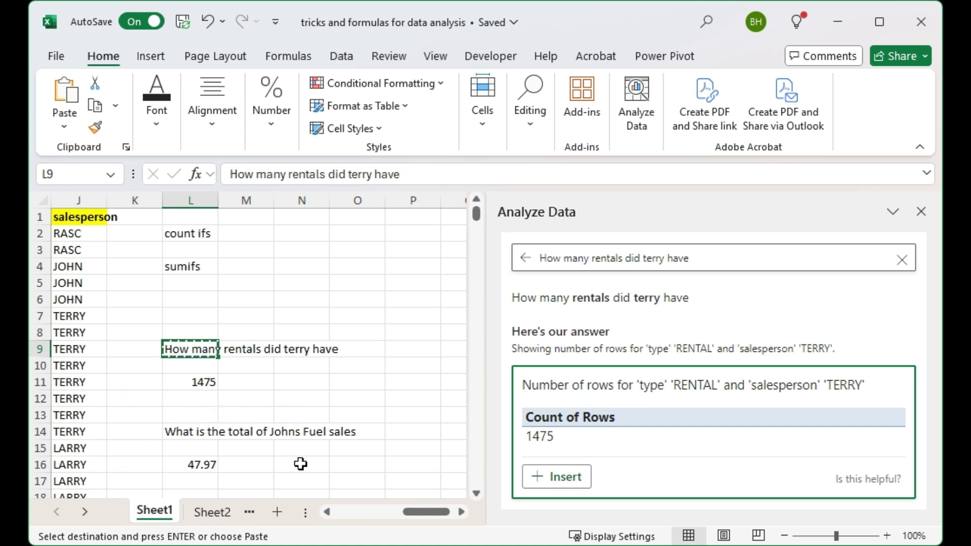
- Replace the Analyze Data question with the fuel sales total question copied from L14, submit it, and check the SUMIFS formula in L16
{"action": "left_click", "coordinate": [182, 431]}
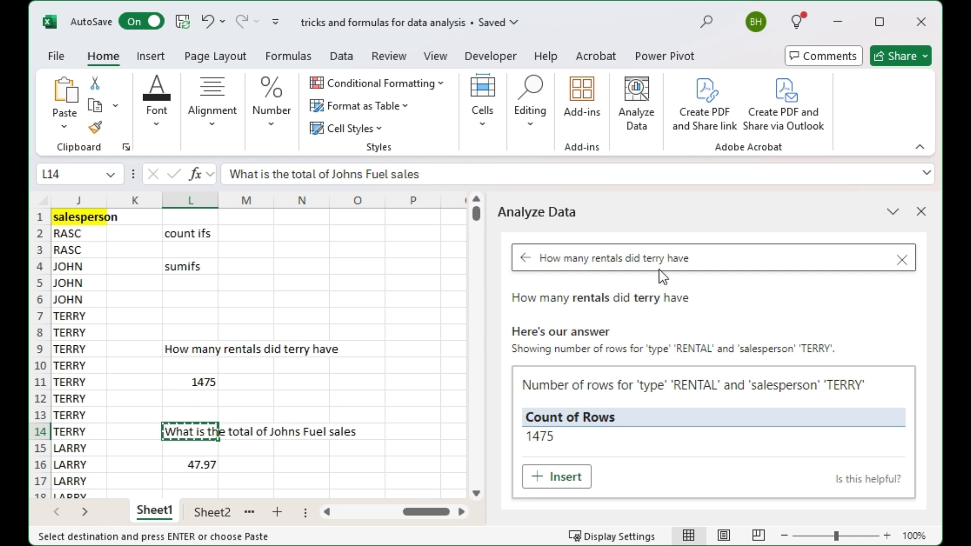
{"action": "left_click", "coordinate": [541, 258]}
{"action": "type", "text": "What is the total of Johns Fuel sales"}
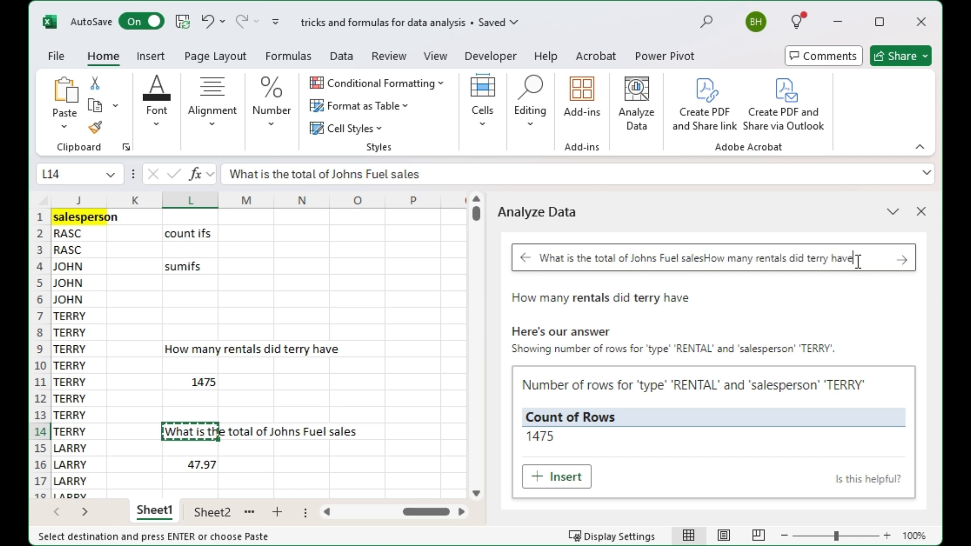
{"action": "left_click_drag", "start_coordinate": [856, 259], "coordinate": [503, 263]}
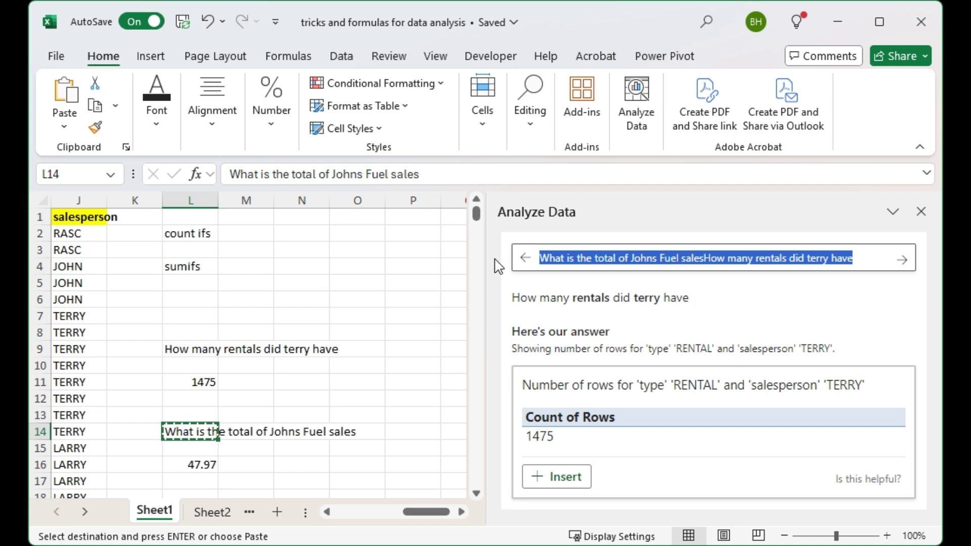
{"action": "type", "text": "What is the total of Johns Fuel sales"}
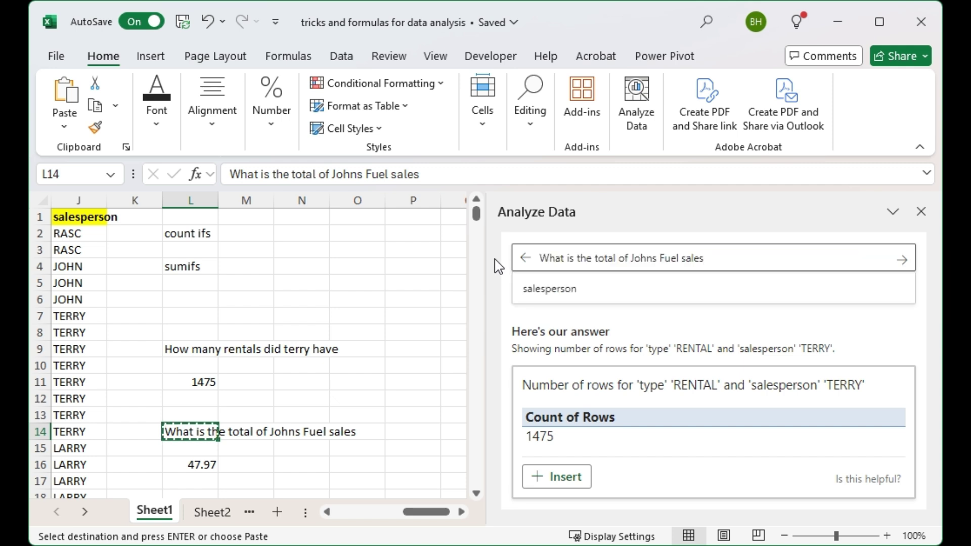
{"action": "key", "text": "Return"}
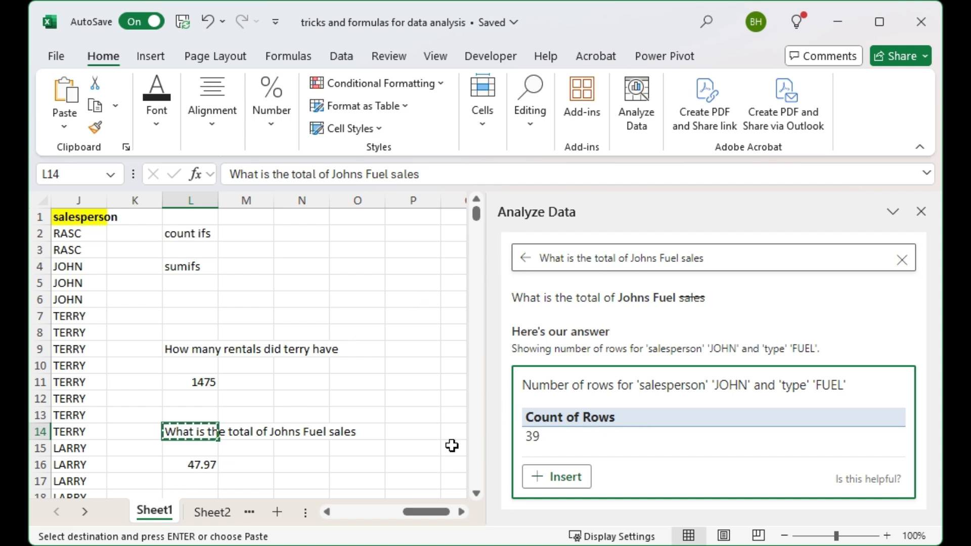
{"action": "left_click", "coordinate": [203, 464]}
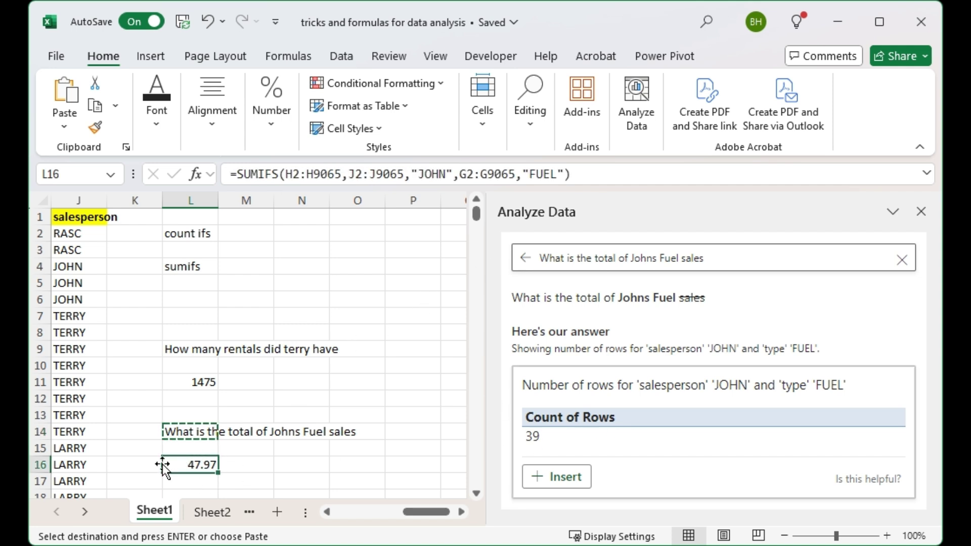